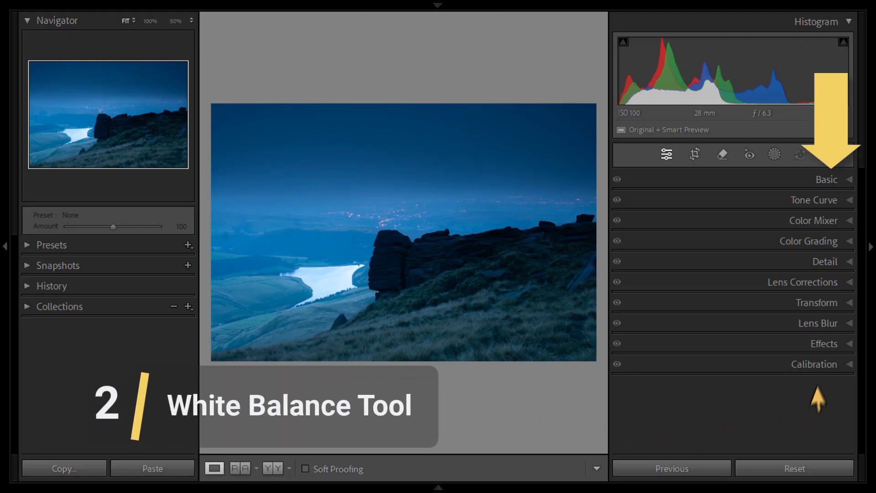
Expand the Basic adjustments and view the available white balance presets for the landscape photo
{"action": "left_click", "coordinate": [850, 179]}
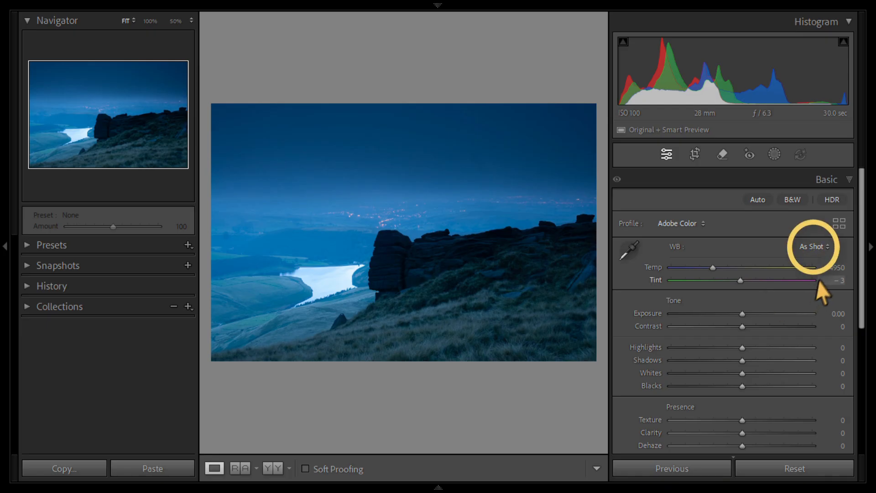
{"action": "left_click", "coordinate": [827, 249]}
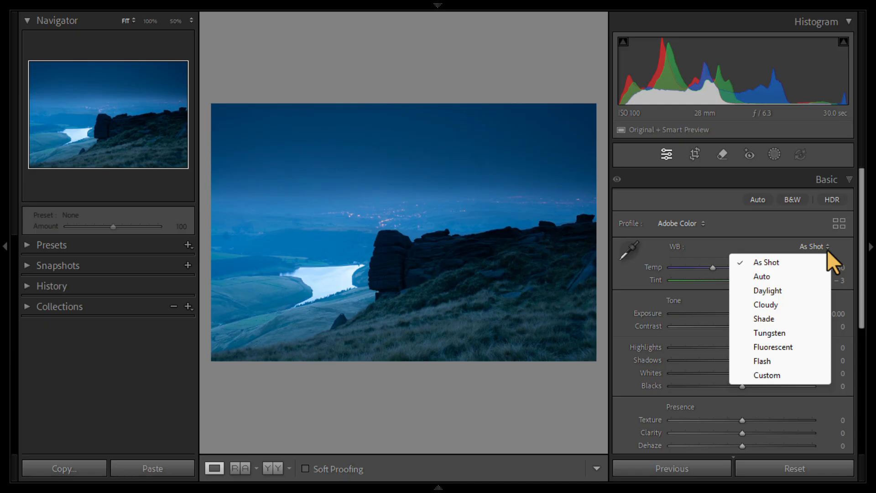
{"action": "left_click", "coordinate": [740, 242]}
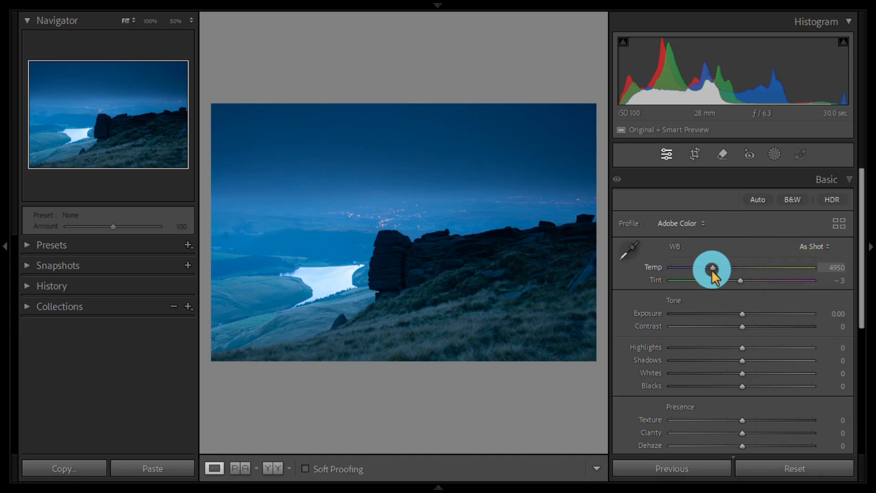
Try color temperatures of 9494, 50000 and 2000 on the landscape photo, and reset the temperature
{"action": "left_click_drag", "start_coordinate": [711, 269], "coordinate": [765, 278]}
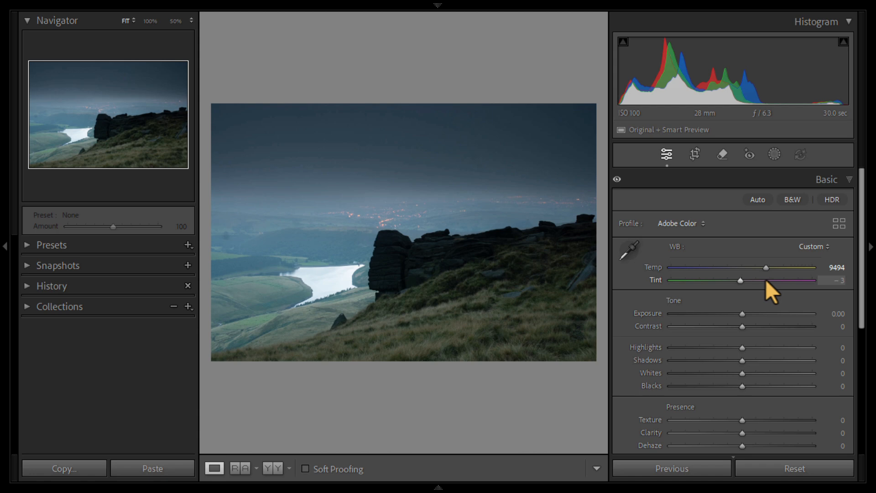
{"action": "left_click", "coordinate": [812, 269]}
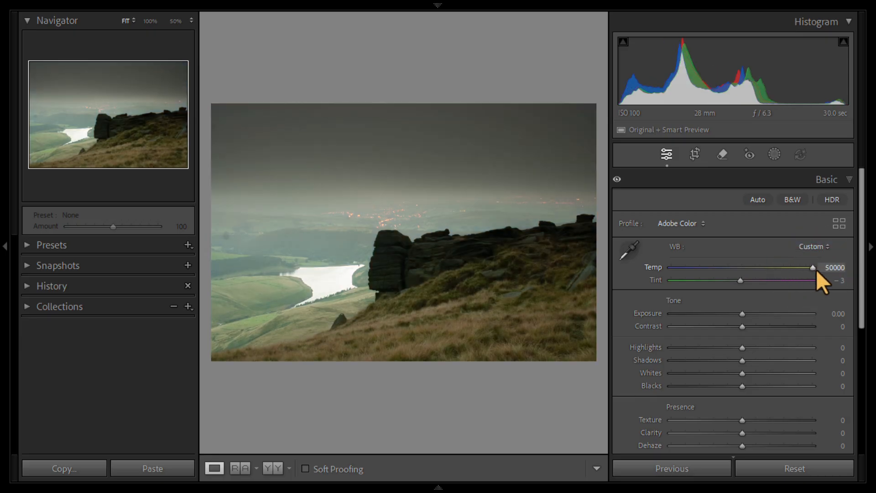
{"action": "left_click", "coordinate": [668, 267]}
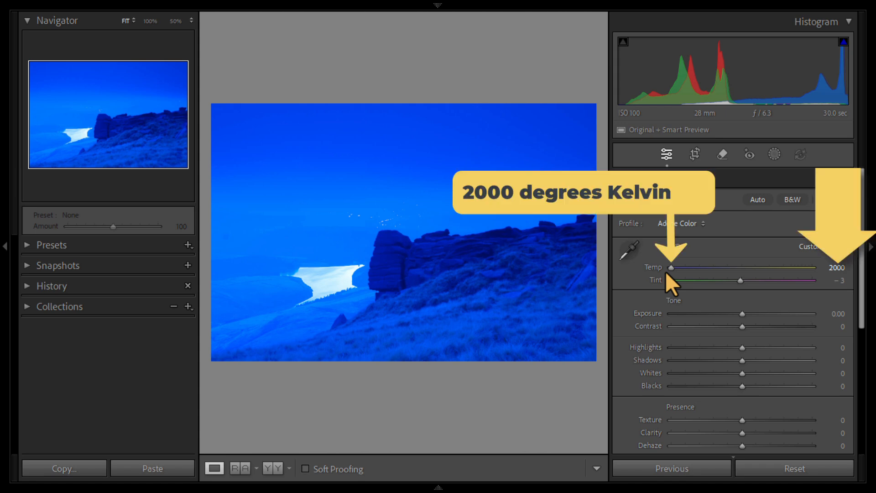
{"action": "left_click", "coordinate": [815, 269]}
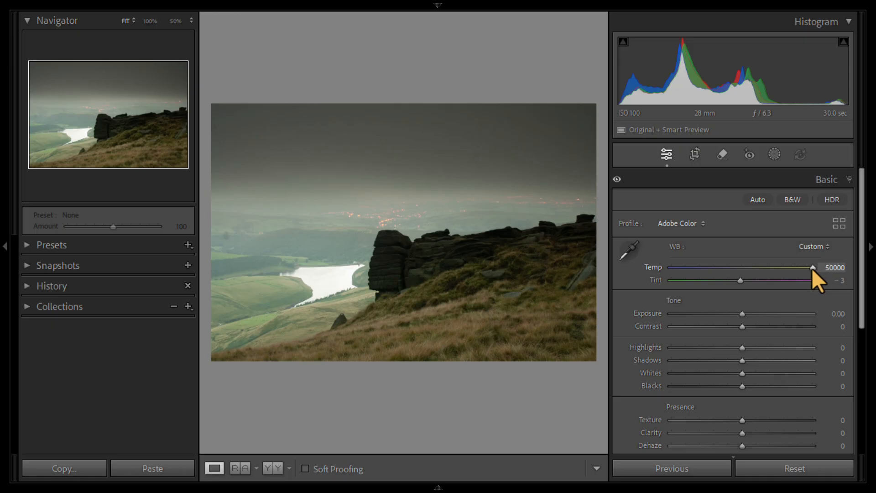
{"action": "double_click", "coordinate": [812, 267]}
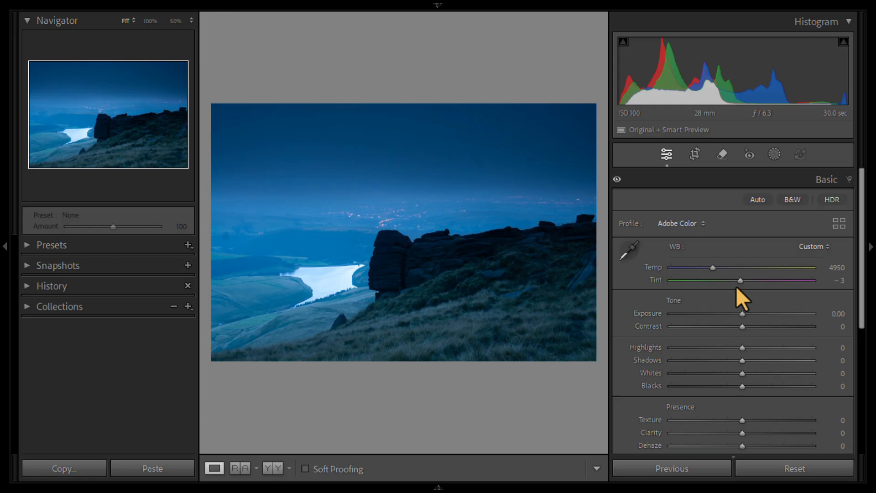
Try tint values of -140 and +132 on the landscape photo, reset the tint, and collapse the Basic adjustments
{"action": "left_click", "coordinate": [675, 280]}
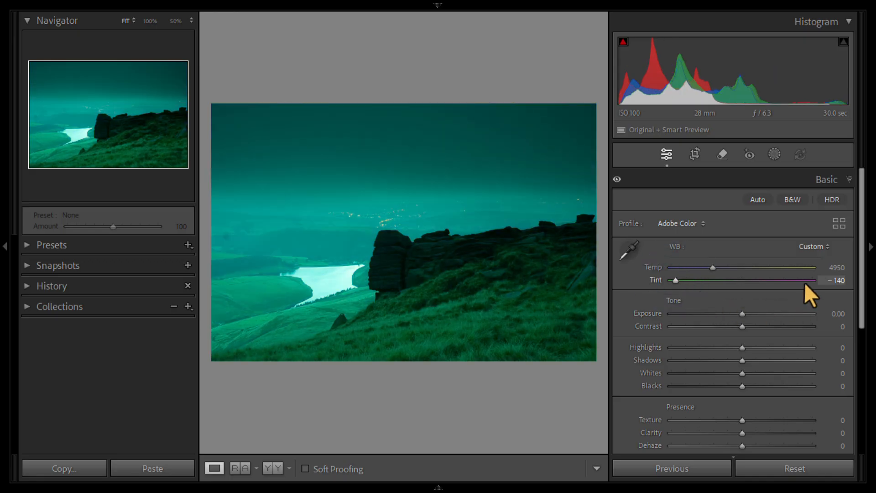
{"action": "left_click", "coordinate": [804, 280]}
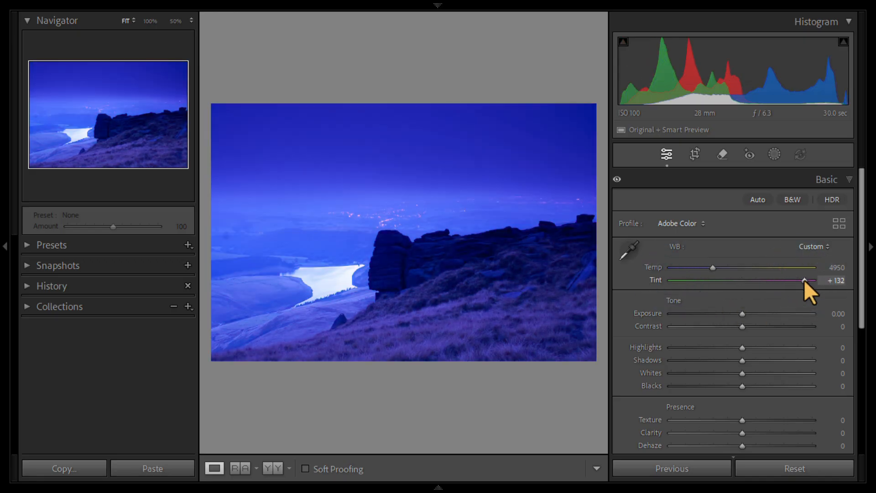
{"action": "double_click", "coordinate": [804, 280]}
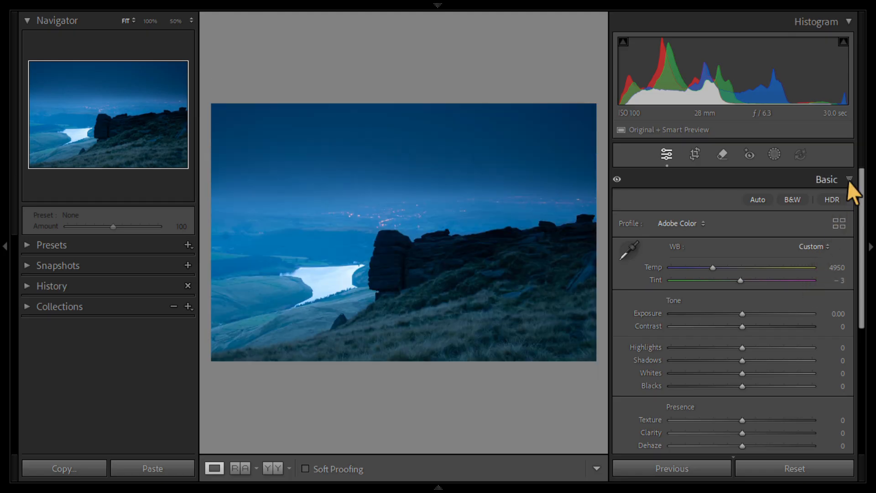
{"action": "left_click", "coordinate": [849, 182]}
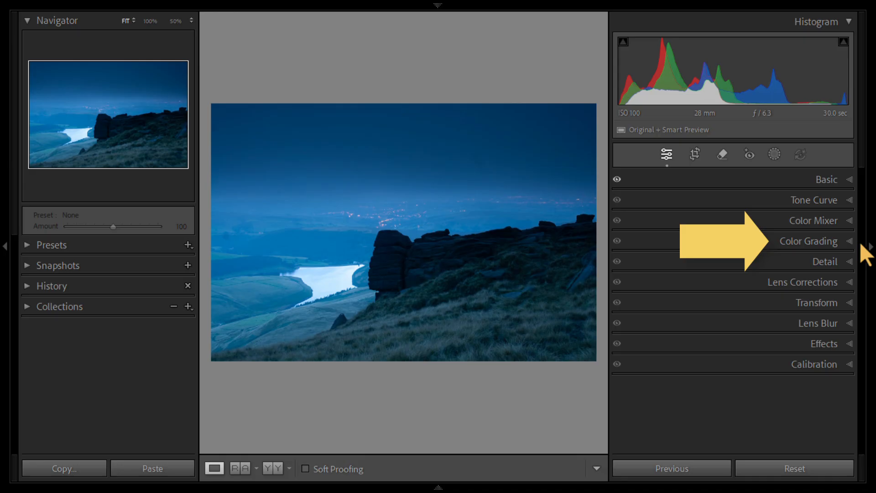
Sample the upper sky of the landscape photo as the neutral target with the White Balance Selector
{"action": "left_click", "coordinate": [849, 178]}
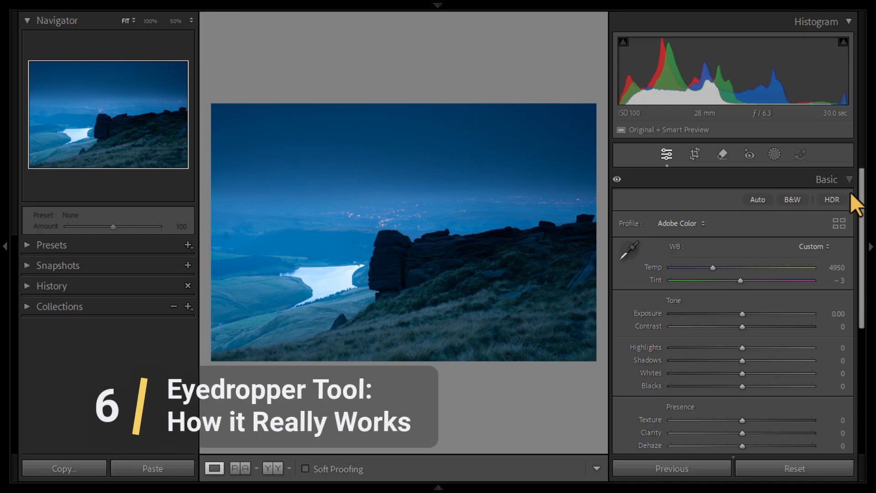
{"action": "left_click", "coordinate": [628, 248]}
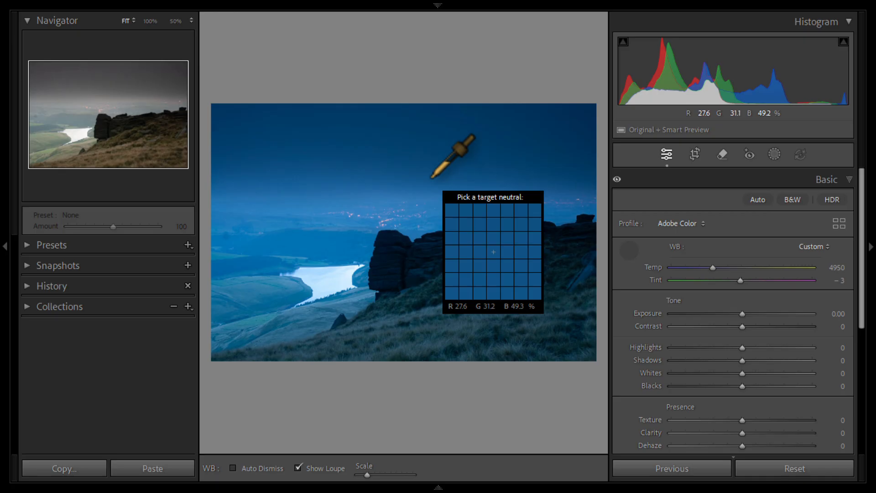
{"action": "left_click", "coordinate": [403, 148]}
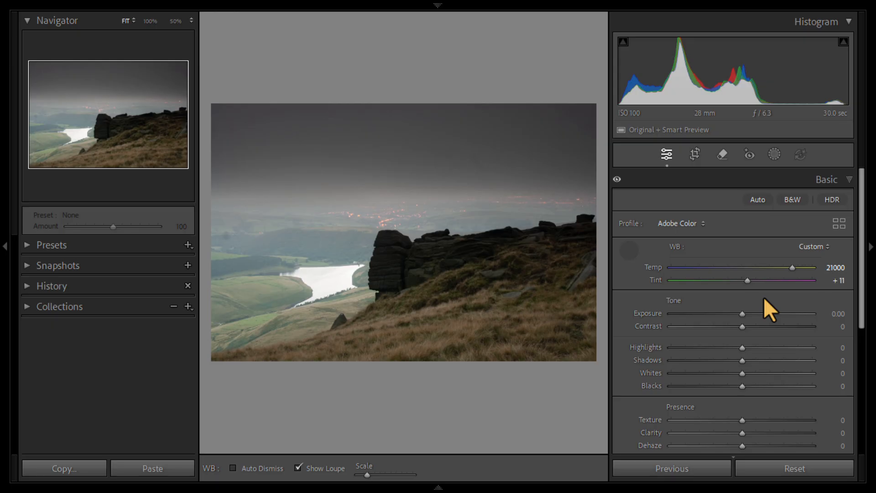
{"action": "left_click", "coordinate": [631, 253]}
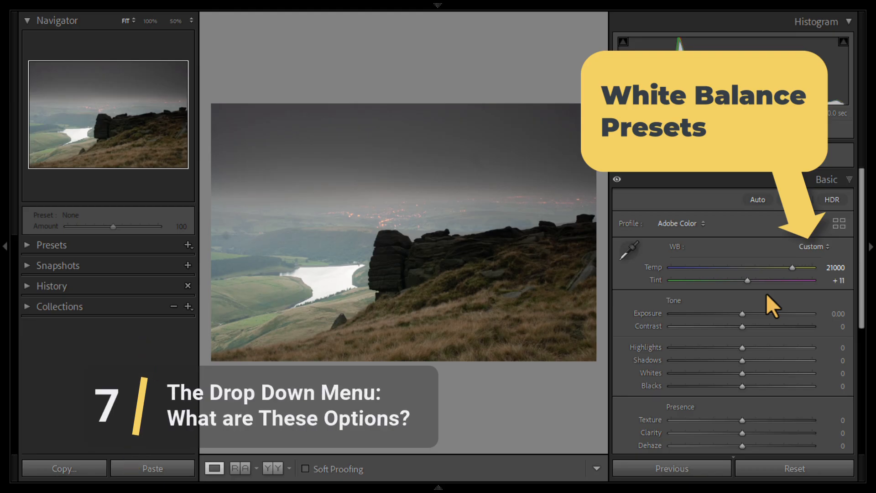
Compare the Cloudy white balance preset with As Shot on the landscape photo, ending on Cloudy
{"action": "left_click", "coordinate": [826, 247]}
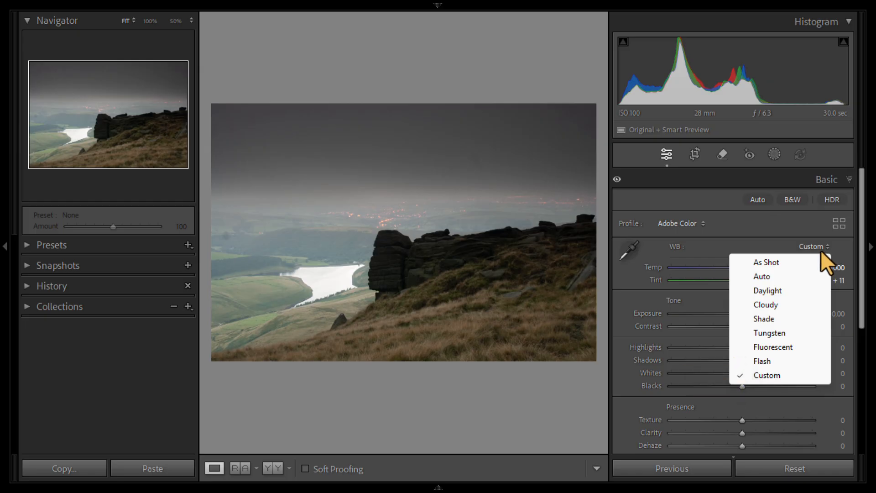
{"action": "left_click", "coordinate": [776, 306]}
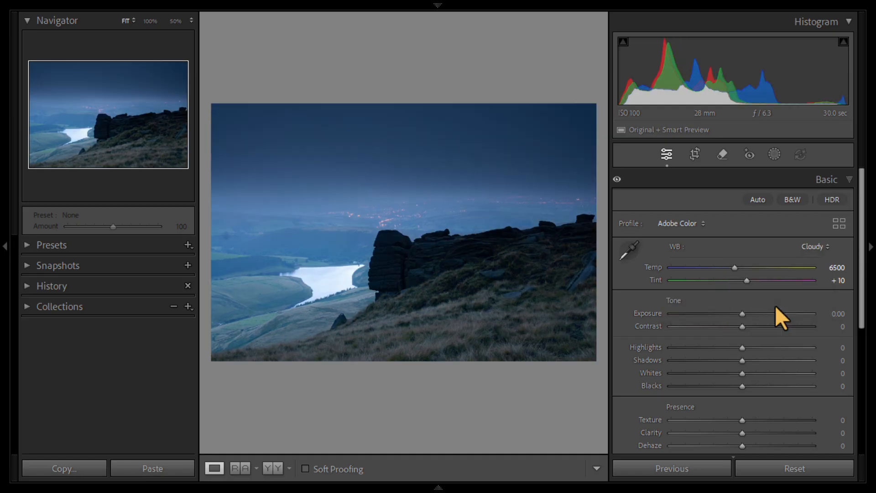
{"action": "left_click", "coordinate": [817, 248]}
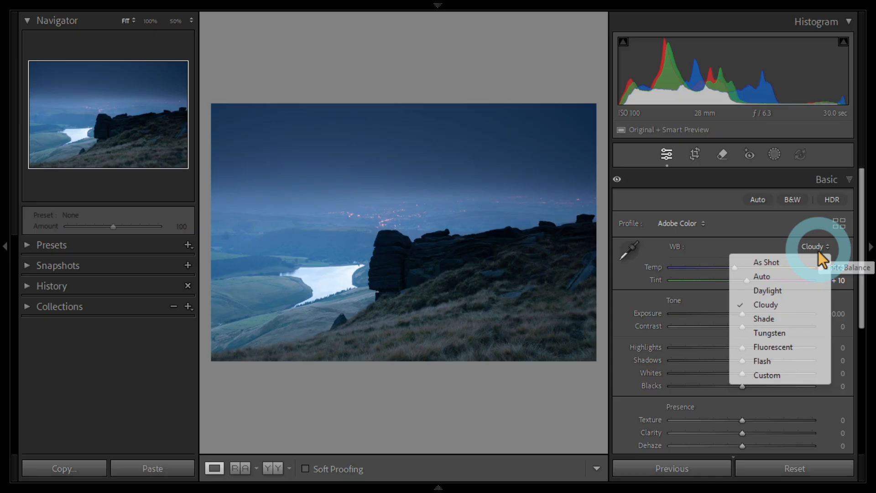
{"action": "left_click", "coordinate": [768, 265]}
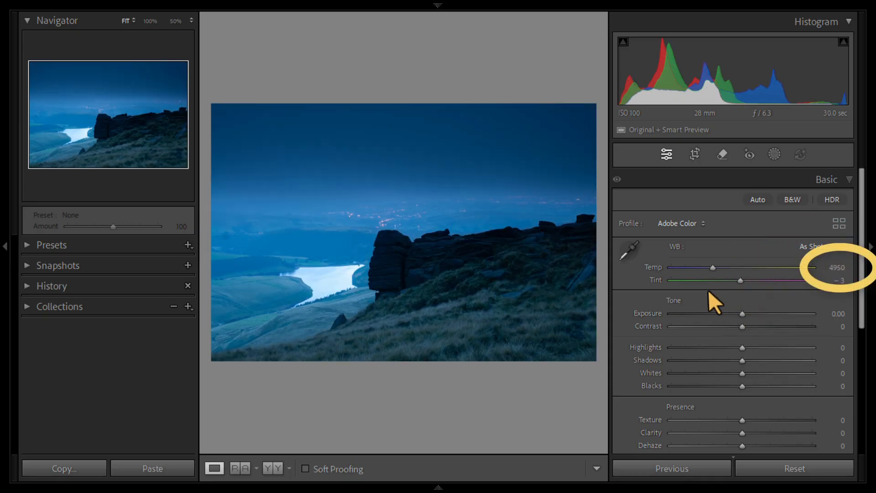
{"action": "left_click", "coordinate": [811, 245]}
{"action": "left_click", "coordinate": [771, 305]}
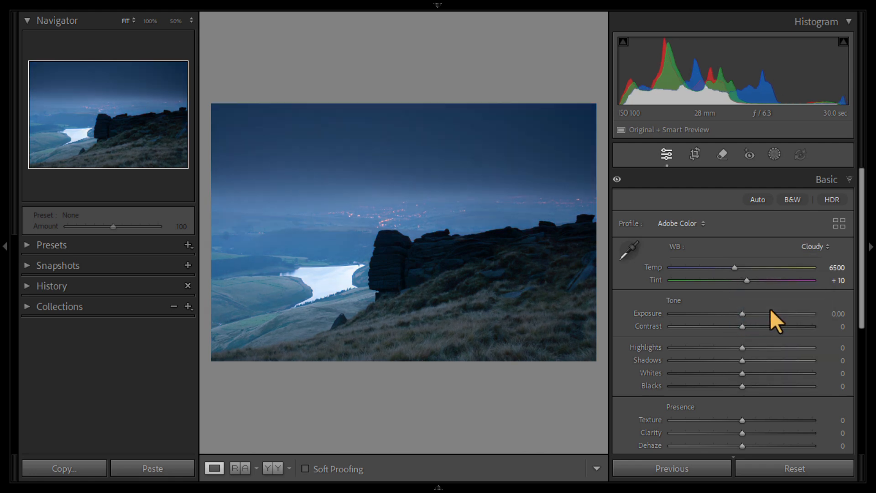
Try the Shade, Tungsten and Fluorescent white balance presets on the landscape photo, and settle on Auto
{"action": "left_click", "coordinate": [815, 247]}
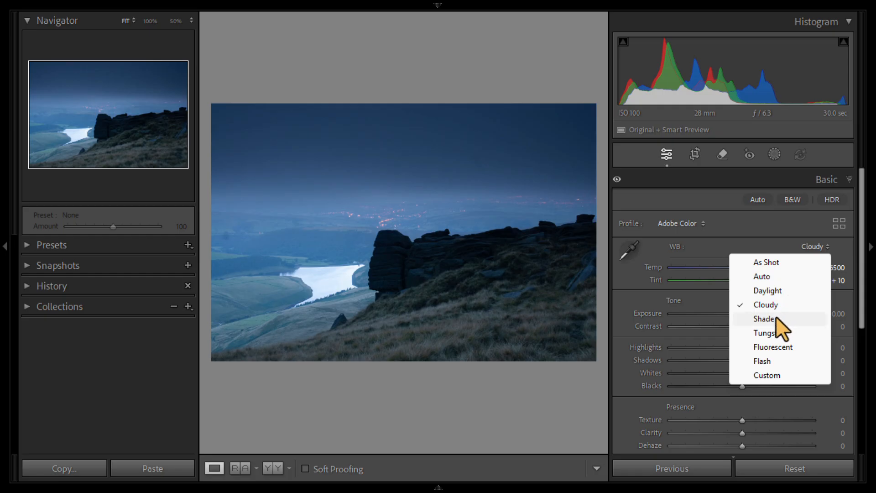
{"action": "left_click", "coordinate": [776, 317]}
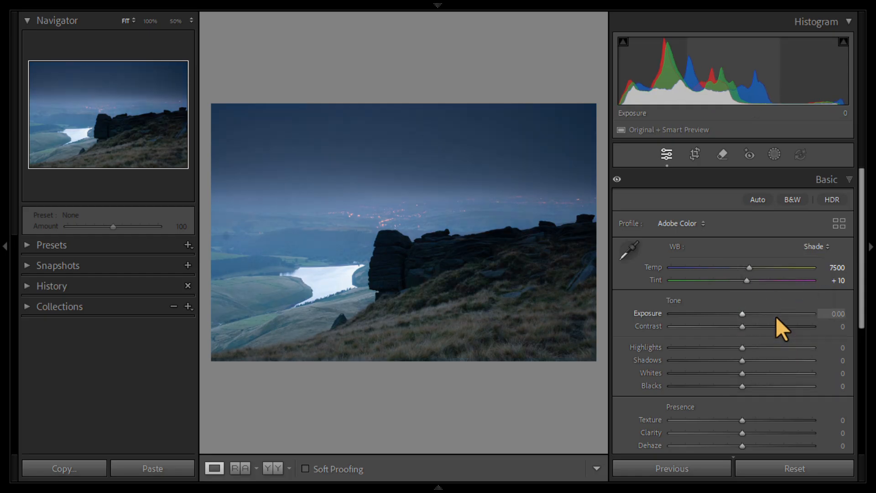
{"action": "left_click", "coordinate": [814, 245]}
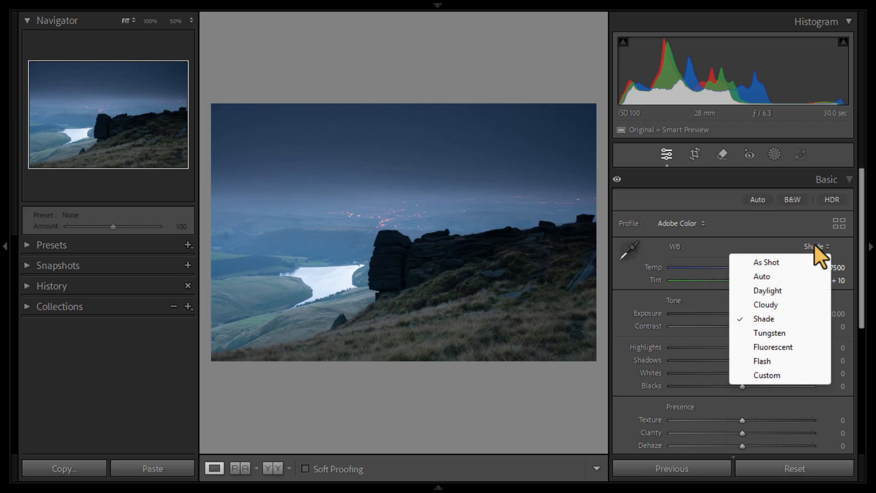
{"action": "left_click", "coordinate": [787, 338]}
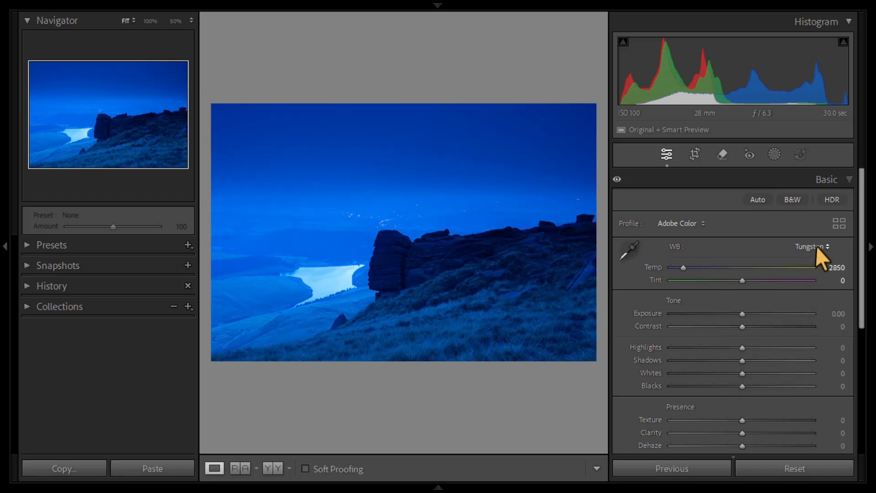
{"action": "left_click", "coordinate": [816, 246]}
{"action": "left_click", "coordinate": [779, 346]}
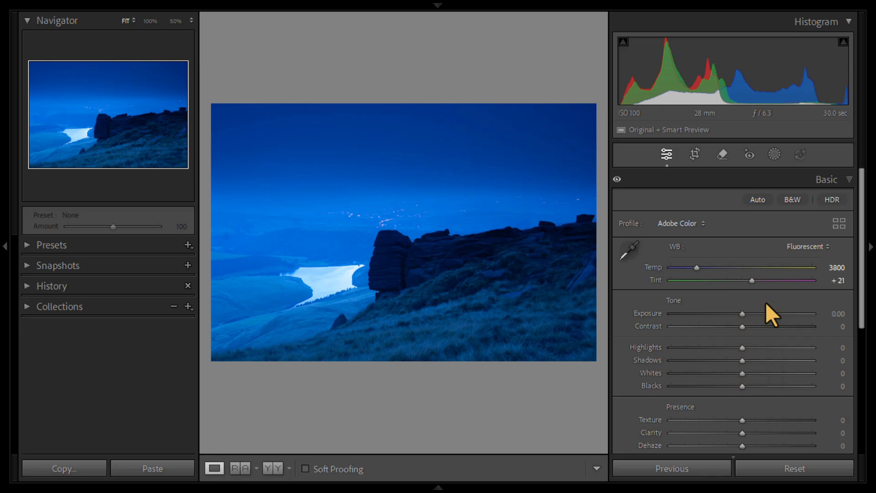
{"action": "left_click", "coordinate": [823, 249]}
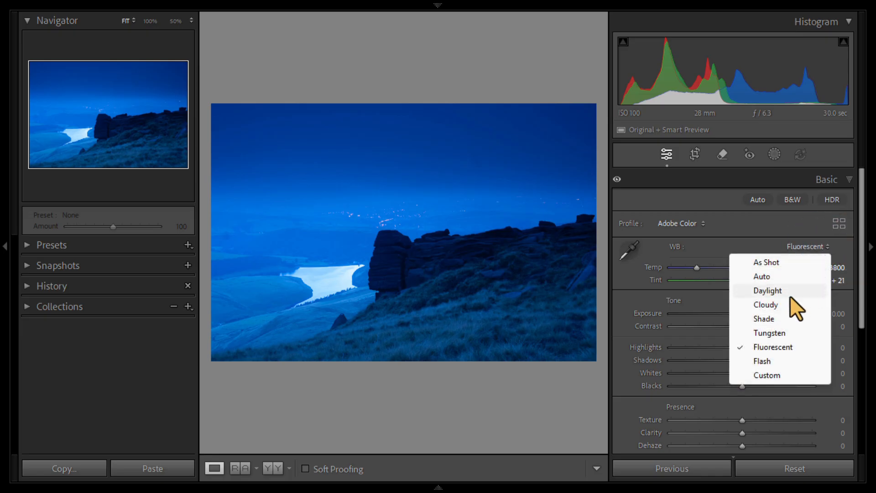
{"action": "left_click", "coordinate": [774, 278]}
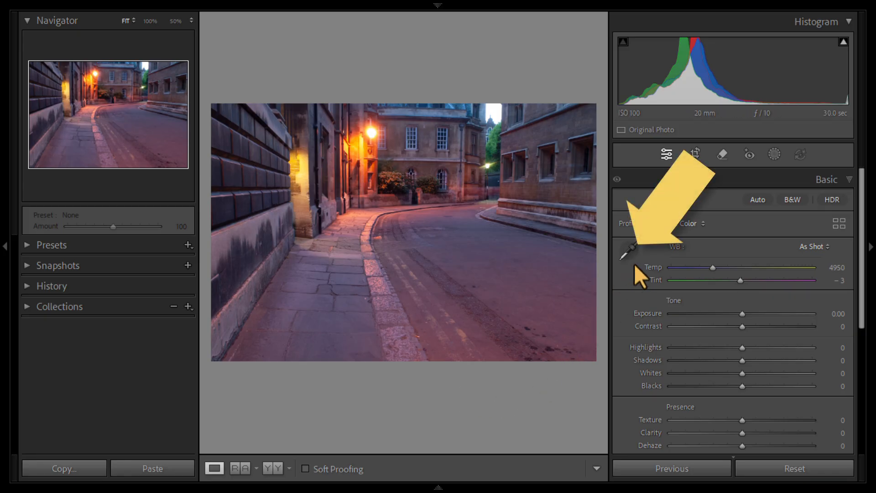
Neutralize the street photo's white balance by sampling the road surface, and apply the photo's first saved snapshot
{"action": "left_click", "coordinate": [629, 251]}
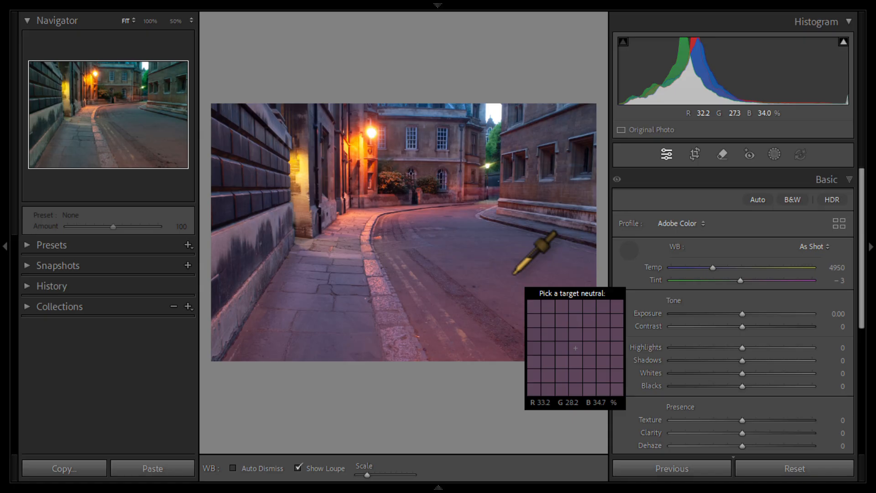
{"action": "left_click", "coordinate": [514, 273]}
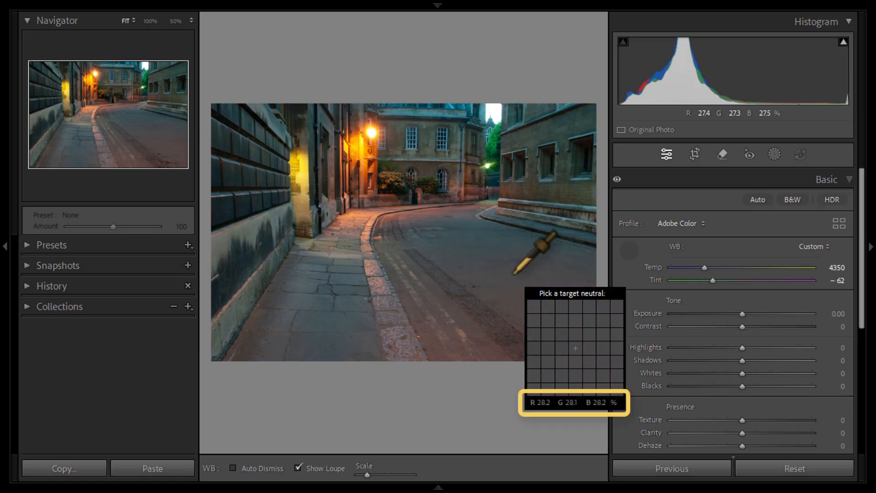
{"action": "left_click", "coordinate": [37, 265]}
{"action": "left_click", "coordinate": [74, 281]}
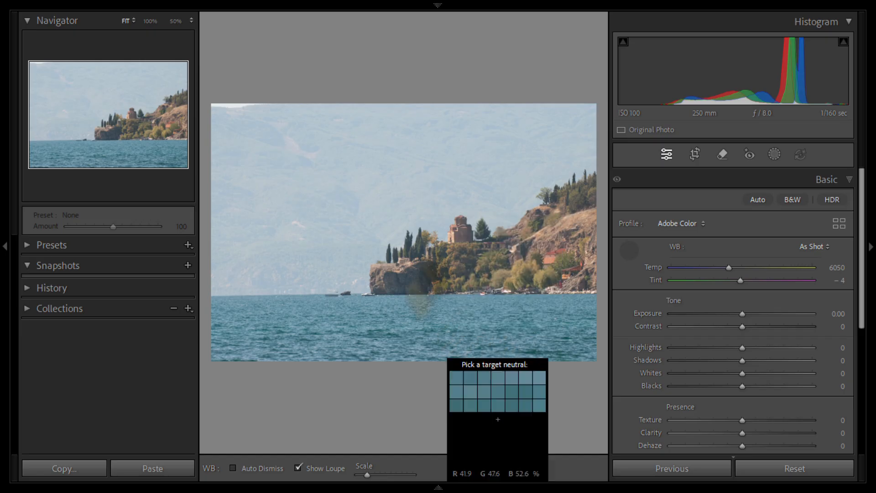
Set the lake photo's white balance by sampling a gray spot on the shoreline beside the boats as the neutral target
{"action": "left_click", "coordinate": [175, 21]}
{"action": "mouse_move", "coordinate": [105, 122]}
{"action": "left_mouse_down"}
{"action": "mouse_move", "coordinate": [169, 131]}
{"action": "mouse_move", "coordinate": [152, 133]}
{"action": "left_mouse_up"}
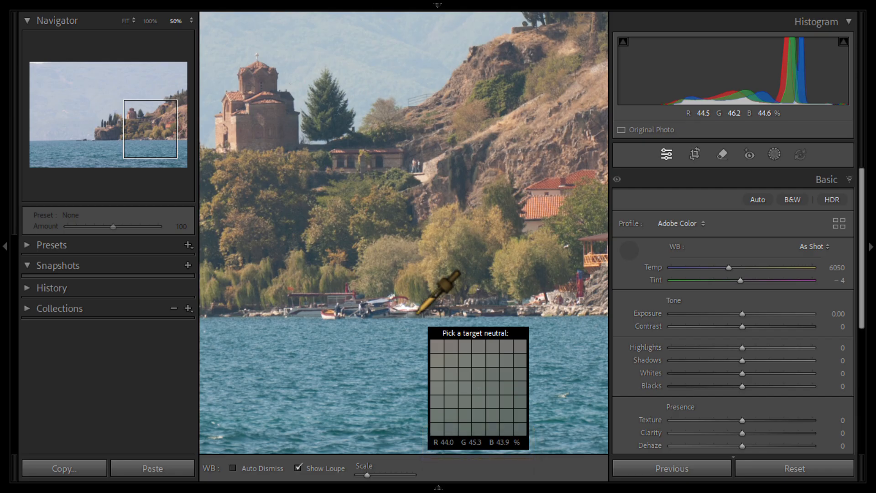
{"action": "left_click", "coordinate": [417, 314]}
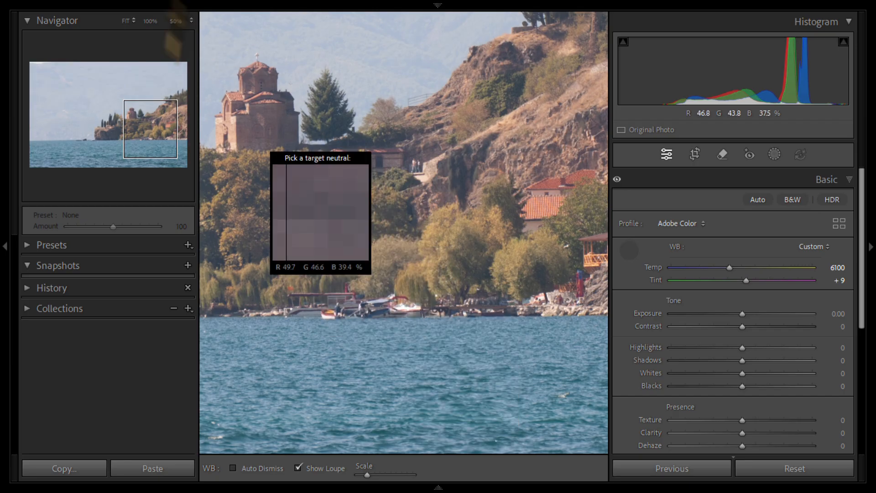
{"action": "left_click", "coordinate": [126, 21]}
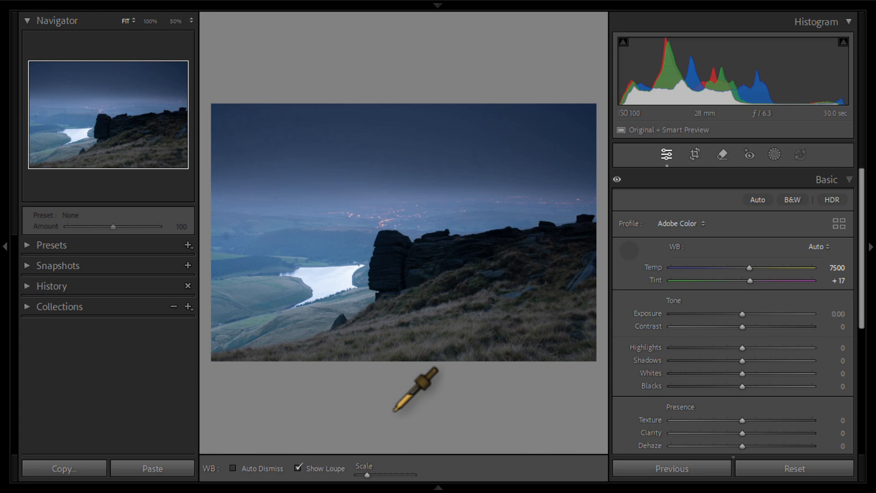
Apply the Final Image Cold snapshot to the landscape photo
{"action": "left_click", "coordinate": [26, 266]}
{"action": "left_click", "coordinate": [75, 282]}
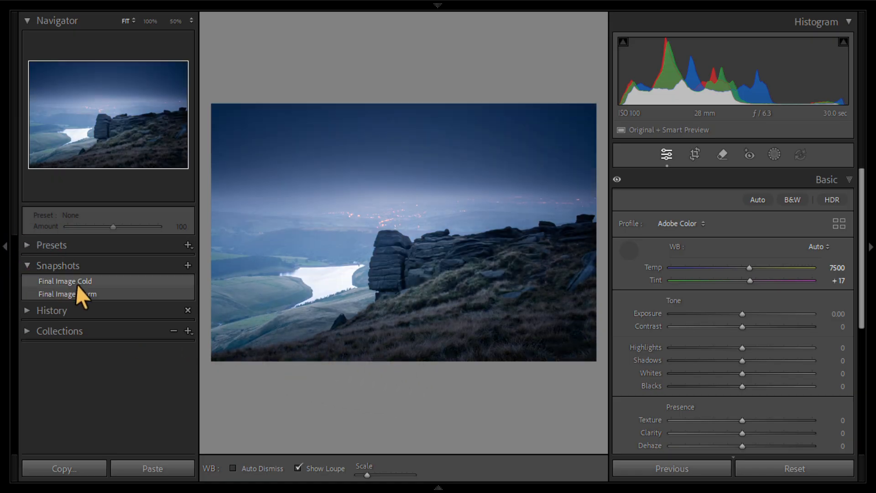
{"action": "left_click", "coordinate": [77, 283]}
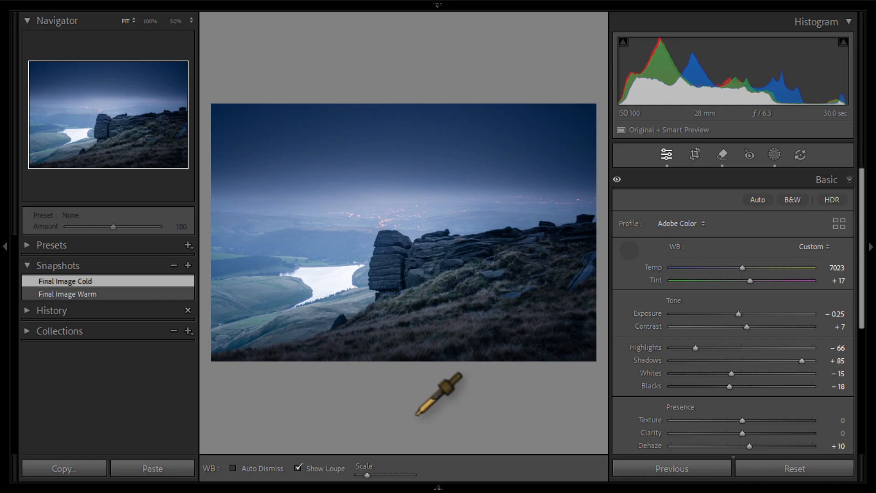